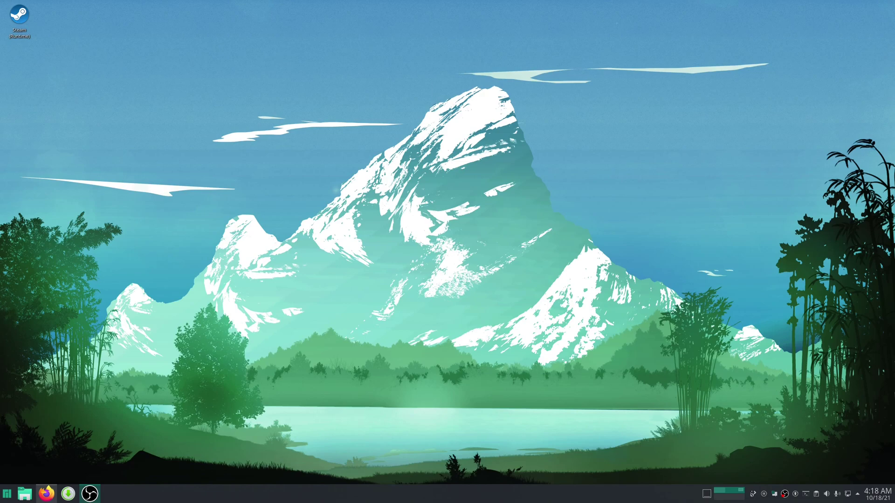
Launch KDE Partition Manager with the administrator password and enlarge its window
key("super")
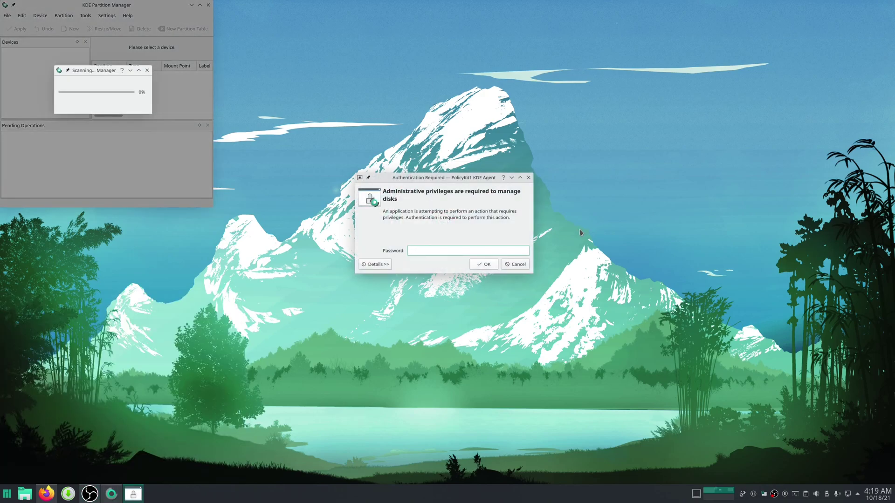
type("****")
left_click(487, 264)
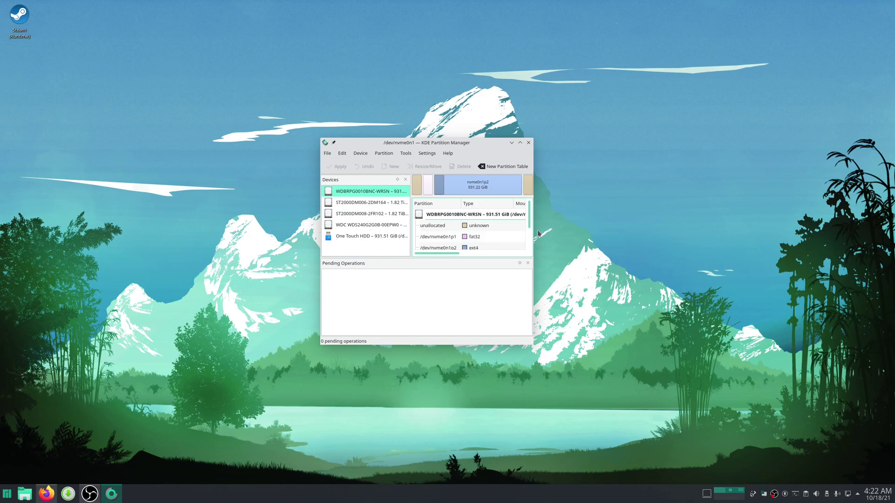
left_click_drag(533, 233, 613, 234)
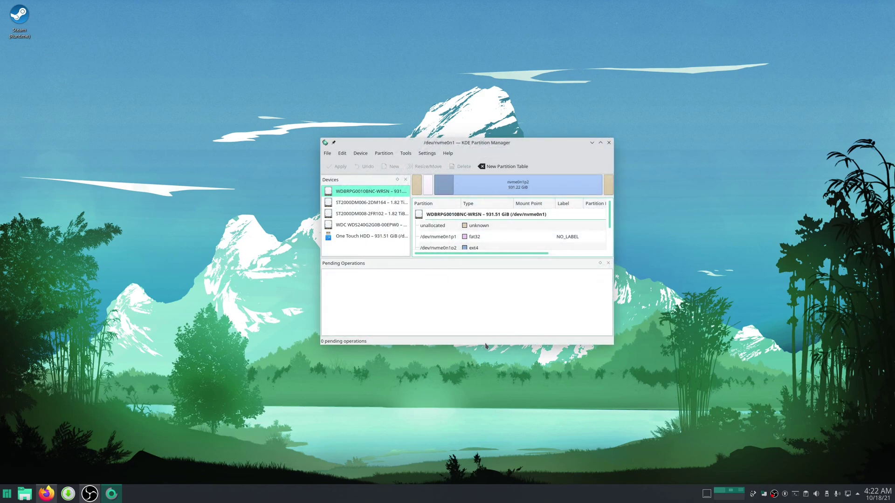
left_click_drag(487, 347, 487, 380)
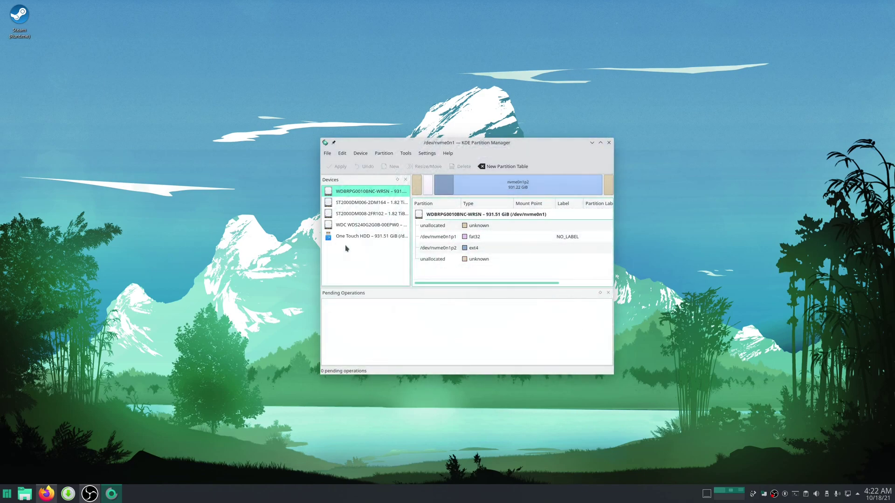
On the One Touch HDD, queue deletion of /dev/sdd1 and start a new partition in the freed space
left_click(372, 235)
right_click(443, 237)
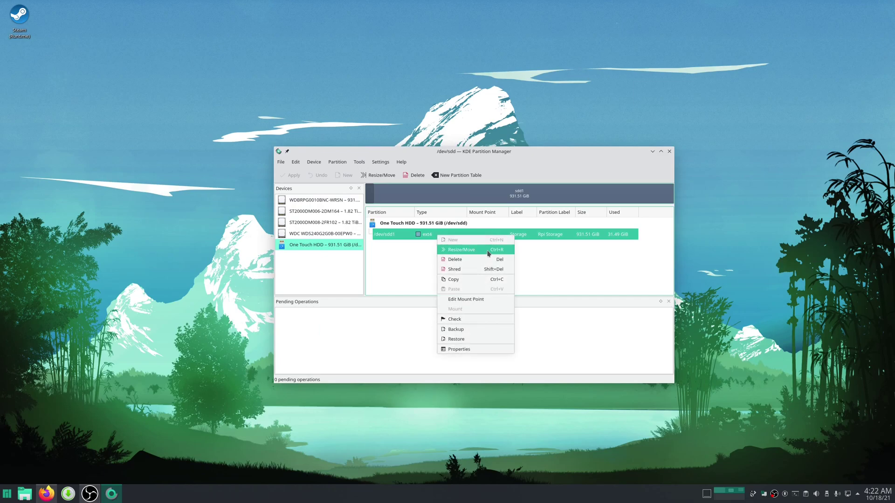
left_click(454, 259)
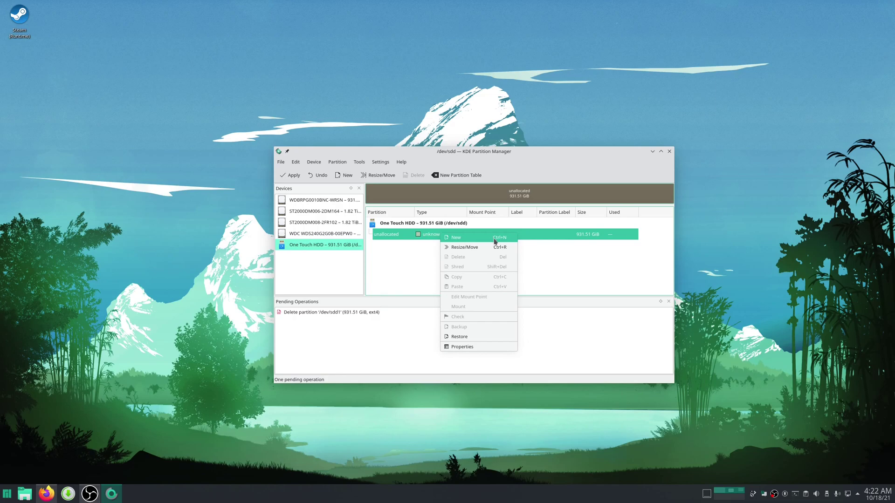
left_click(494, 241)
Create a new ext4 partition labelled 'Games 1tb' filling the unallocated space
left_click(527, 224)
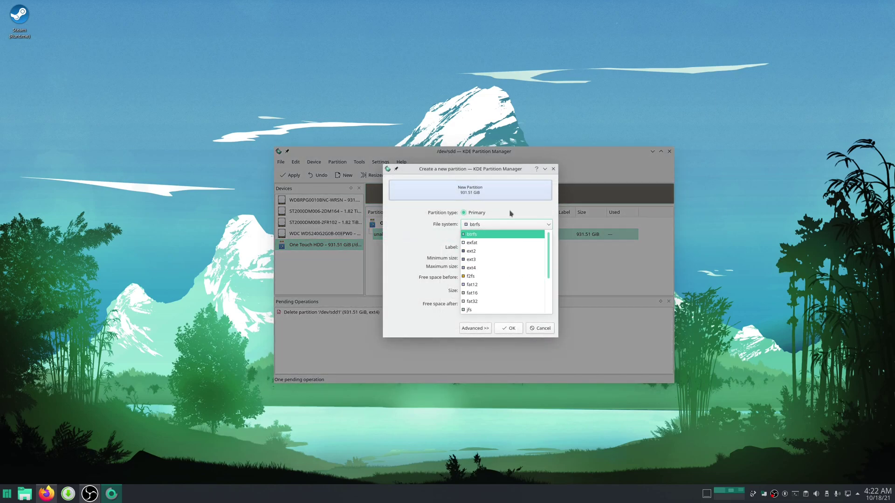
left_click(520, 267)
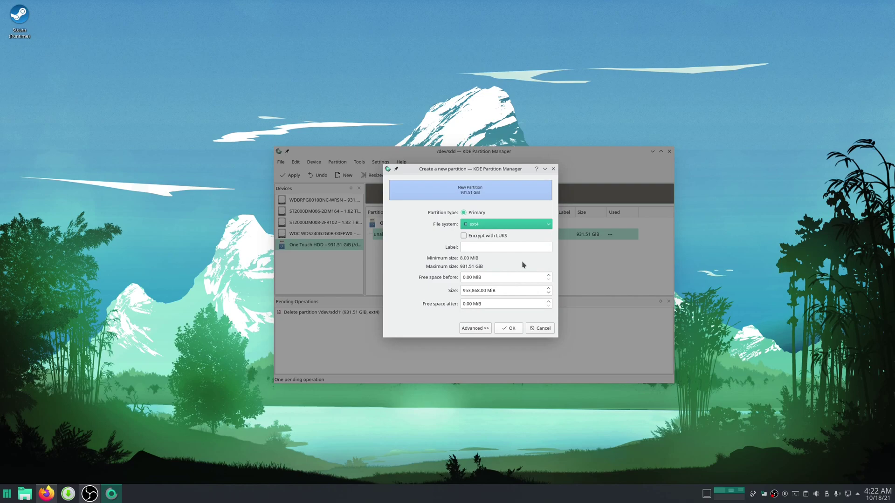
key("Tab")
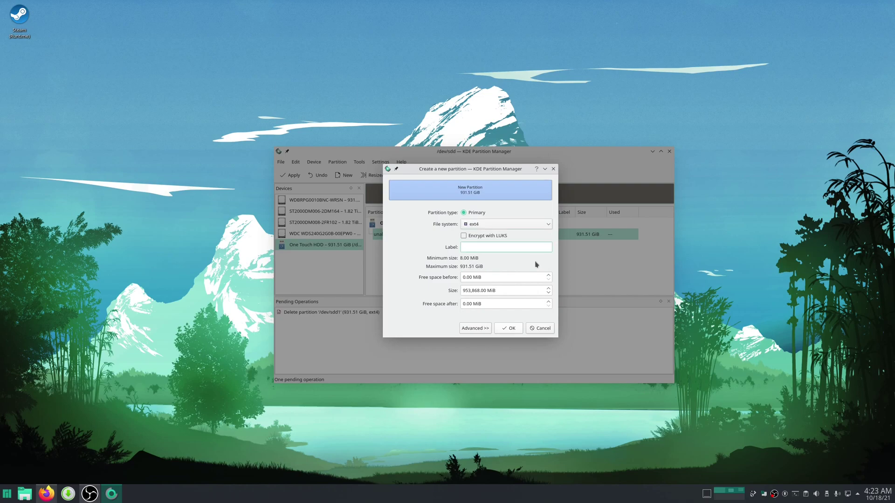
type("Games 1tb")
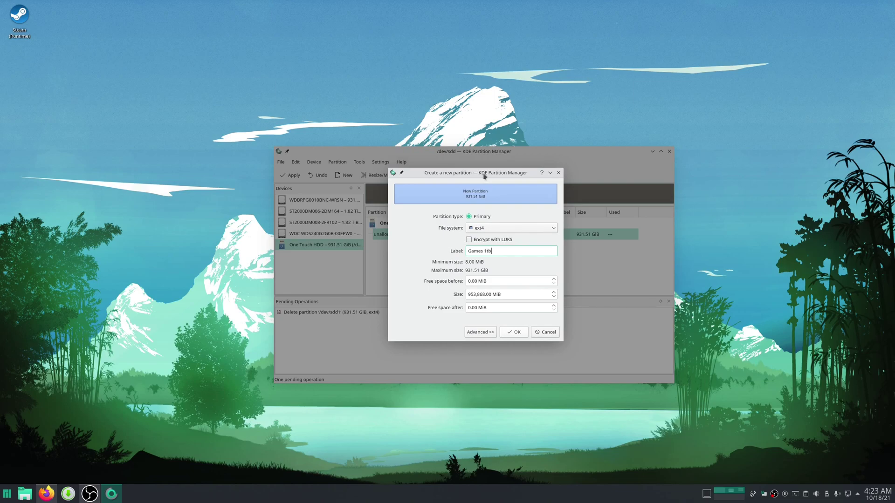
left_click_drag(483, 174, 483, 191)
left_click(514, 349)
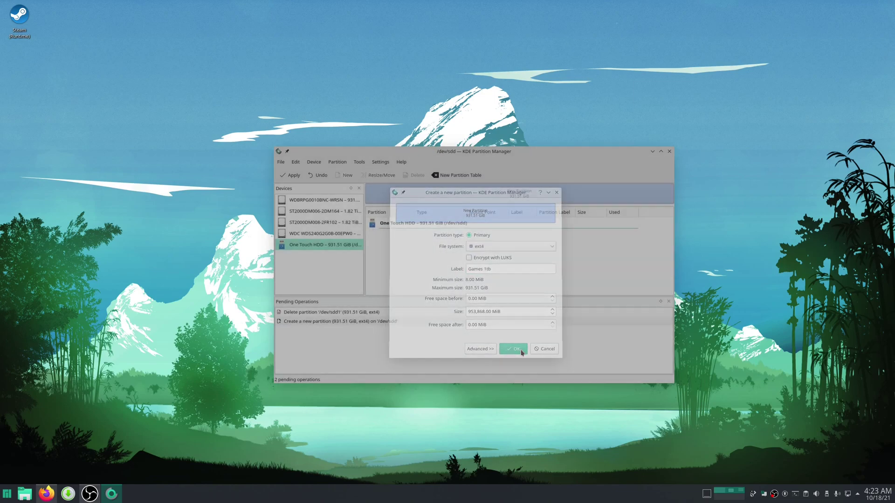
Apply both pending operations and select the resulting ext4 /dev/sdd1 partition
left_click(287, 177)
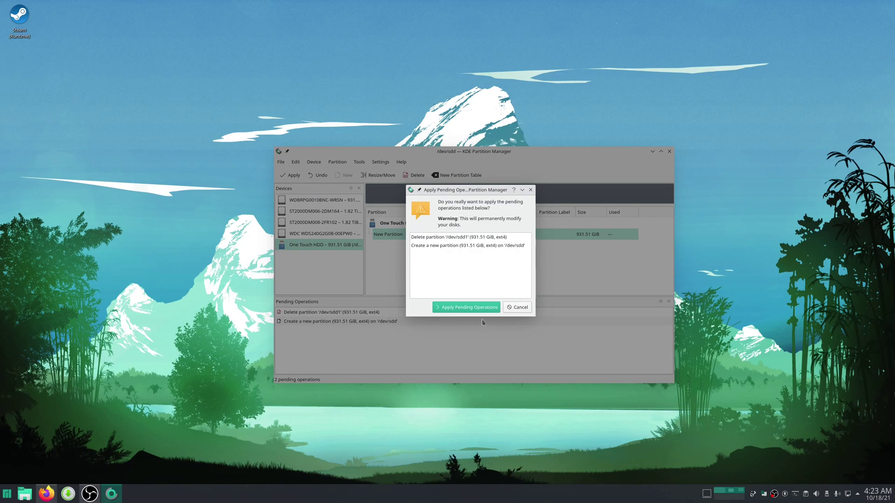
left_click(464, 306)
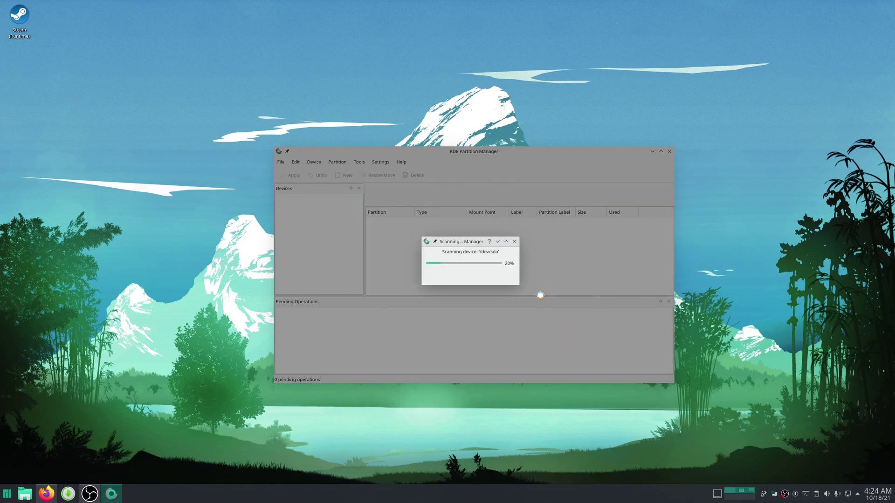
left_click(467, 236)
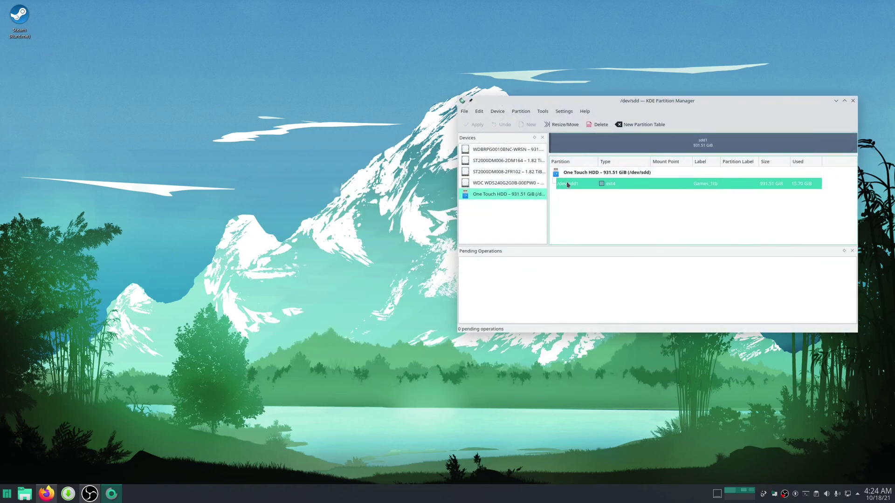
Show the /dev/sdd1 properties dialog and move it to the upper right
right_click(566, 184)
left_click(605, 296)
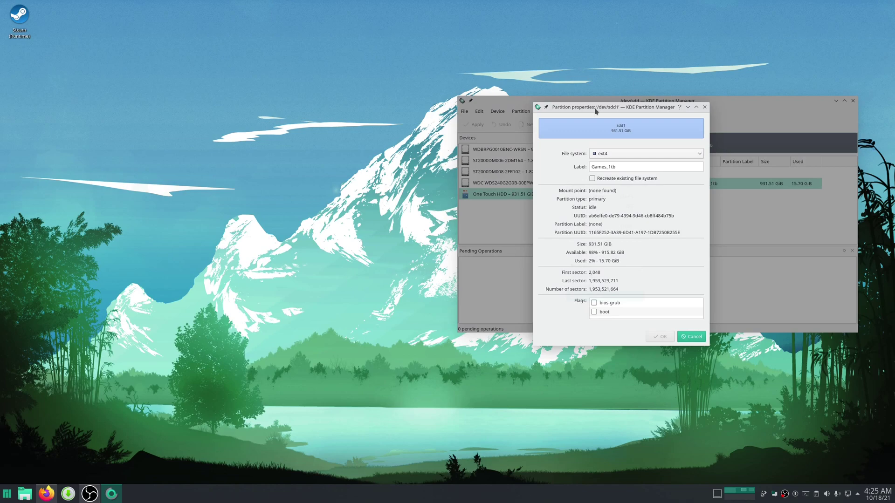
left_click_drag(616, 109, 741, 90)
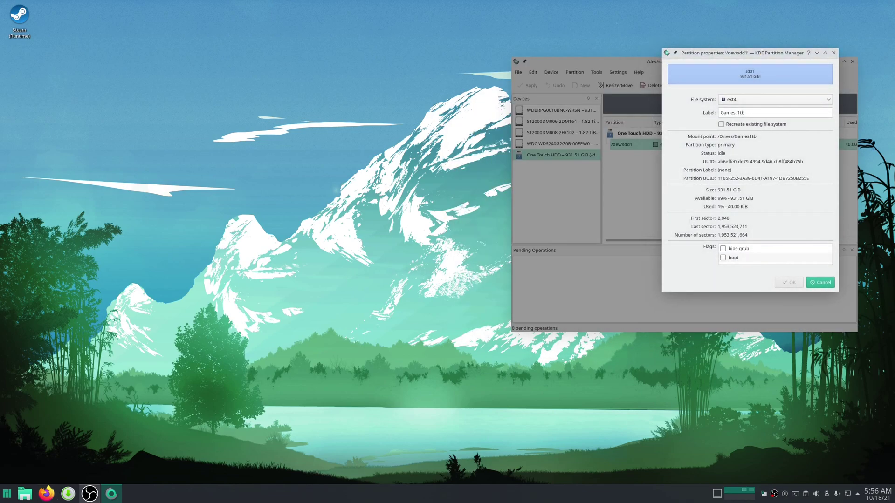
Open Konsole and run sudo nano /etc/fstab
key("super")
left_click(224, 329)
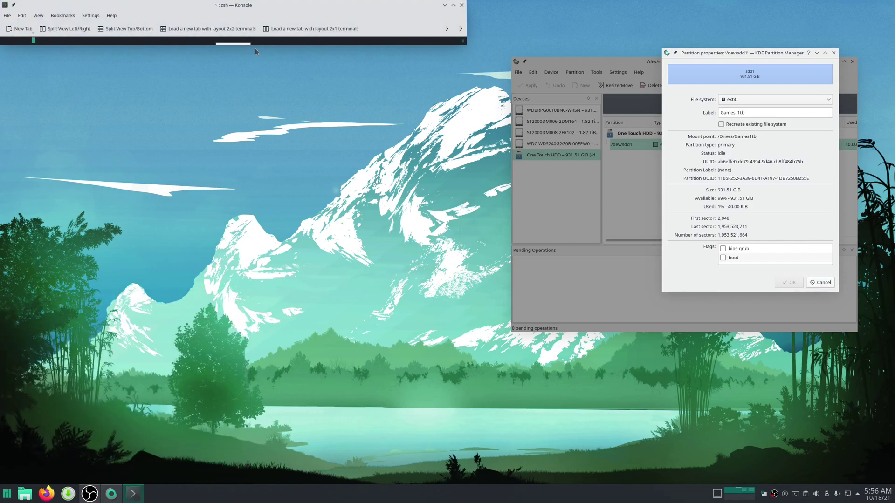
type("sudo ")
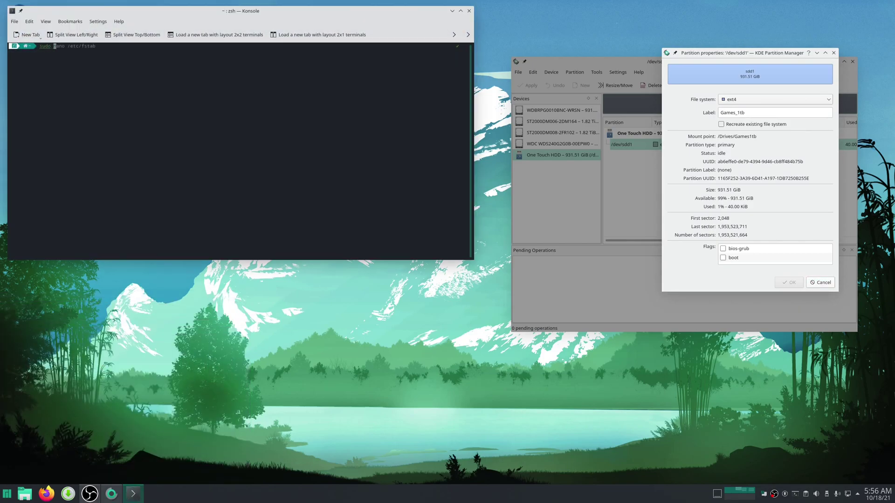
type("nano /etc/fstab")
key("Return")
key("Return")
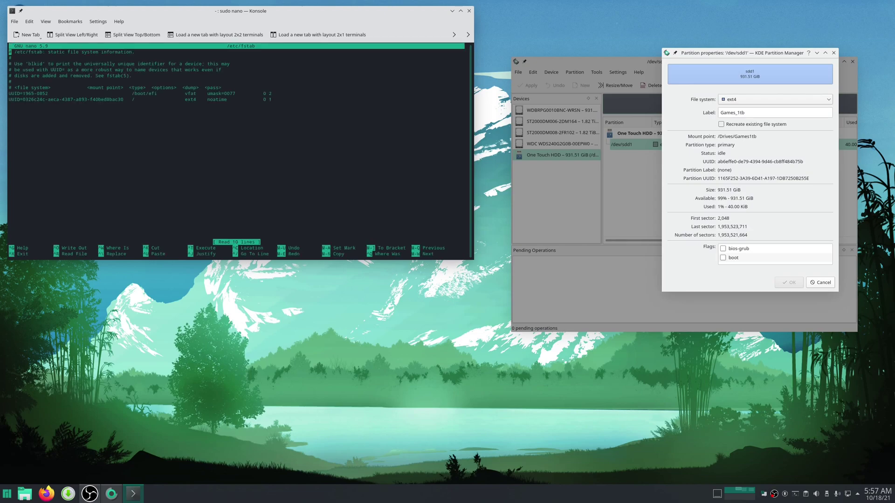
Add an fstab line 'UUID=ab6effe0-de79-4394-9d46-cb8ff484b75b' using the UUID copied from the properties
key("Down")
key("Down")
key("Down")
key("Down")
key("Down")
key("Down")
key("Down")
key("Down")
key("Down")
key("Down")
key("Up")
type("UUID=")
left_click_drag(719, 164, 802, 164)
right_click(802, 165)
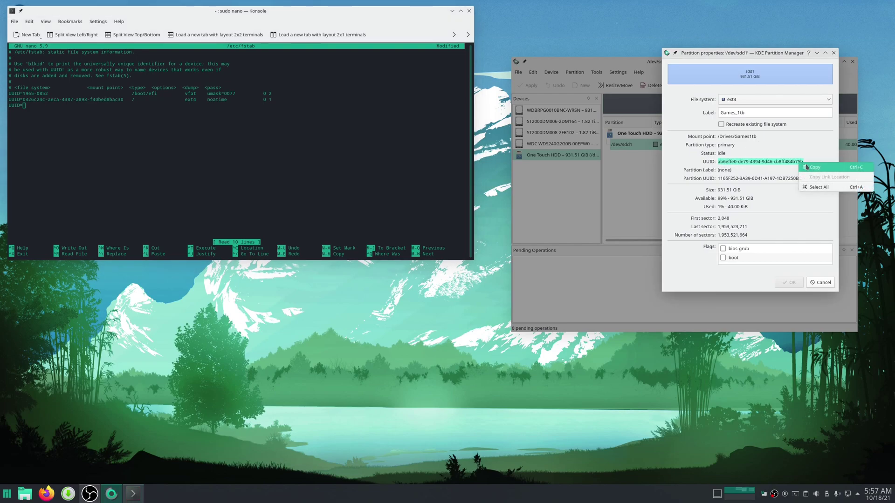
left_click(813, 177)
left_click(72, 130)
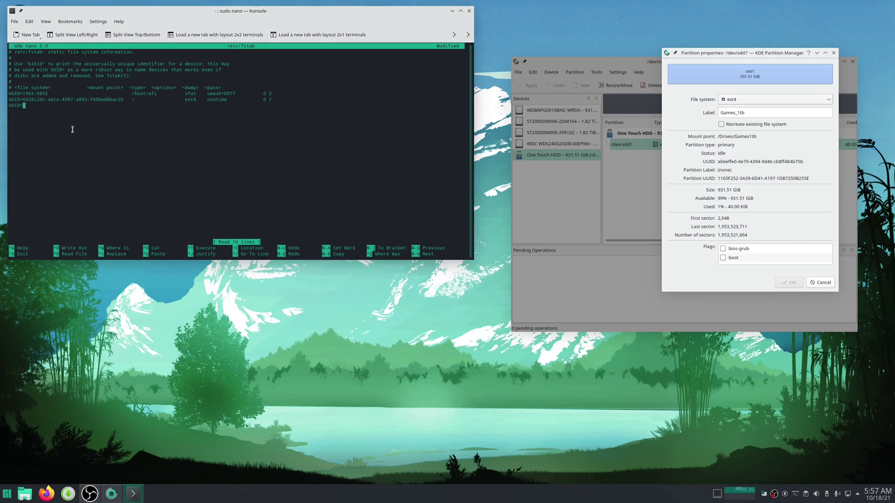
right_click(71, 130)
left_click(112, 144)
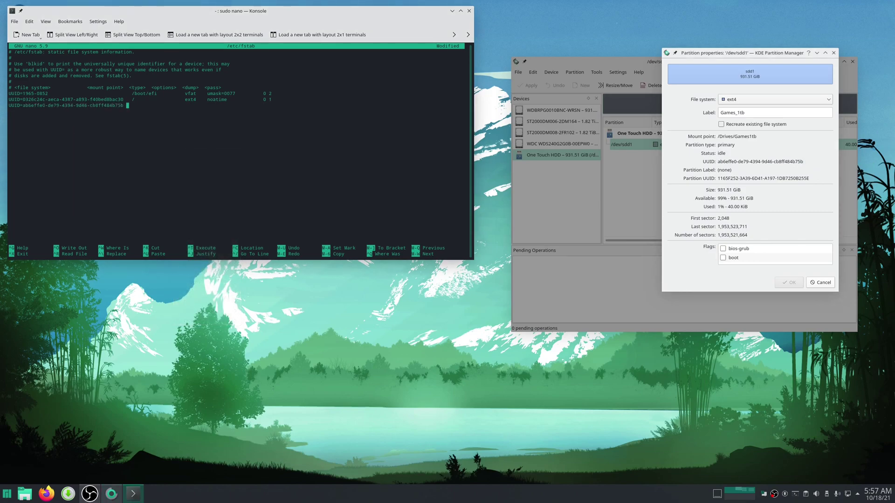
In a second Konsole window, run sudo mkdir -p /Drives/Games1tb
right_click(131, 500)
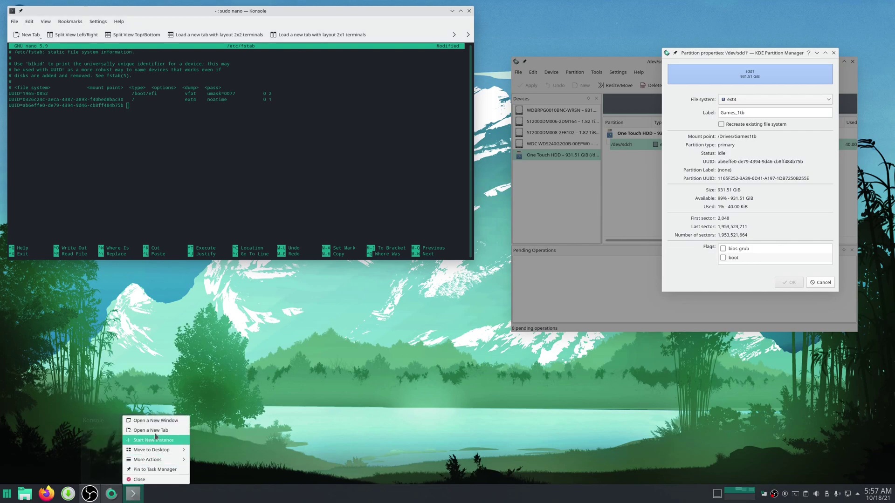
right_click(133, 494)
left_click(163, 429)
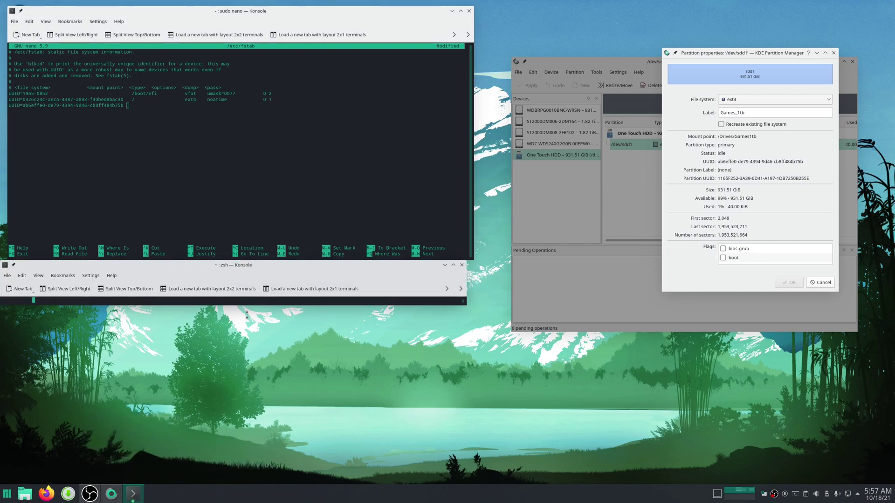
type("sudo ")
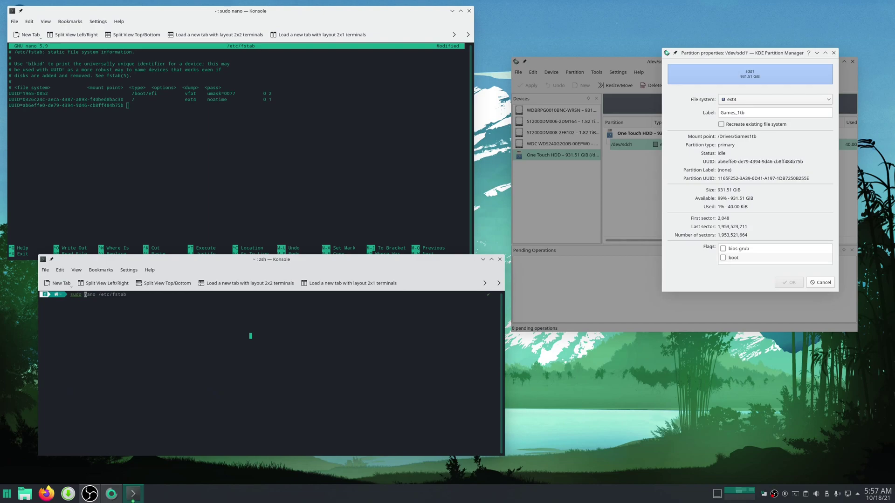
type("mkdir -p /Drives/Games1")
key("Right")
key("Return")
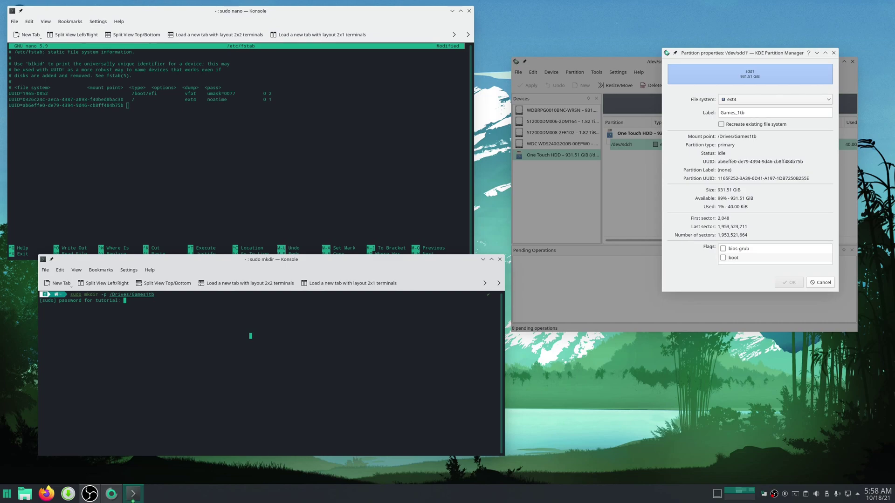
Finish the mkdir, then complete the fstab line with /Drives/Games1tb ext4 defaults,nofail 0 0
key("Return")
left_click(207, 123)
type("/")
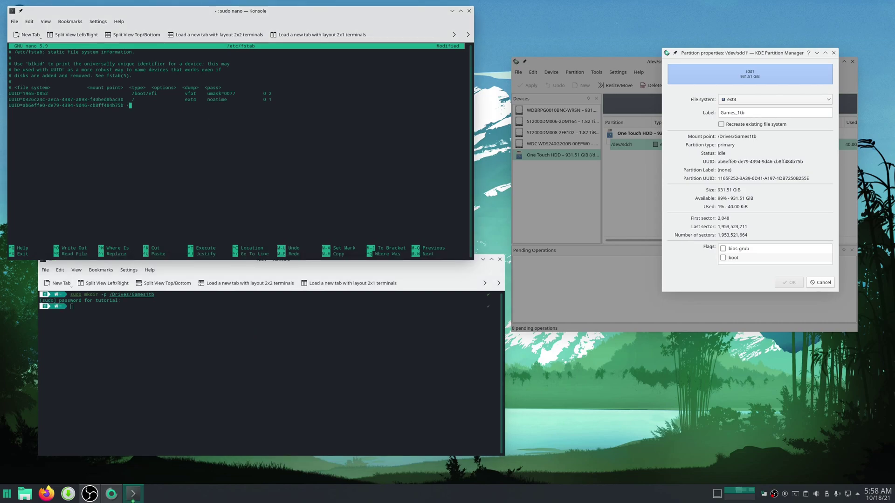
type("Drives/Games1tb ext4 defaults,nofail 0 0")
key("ctrl+x")
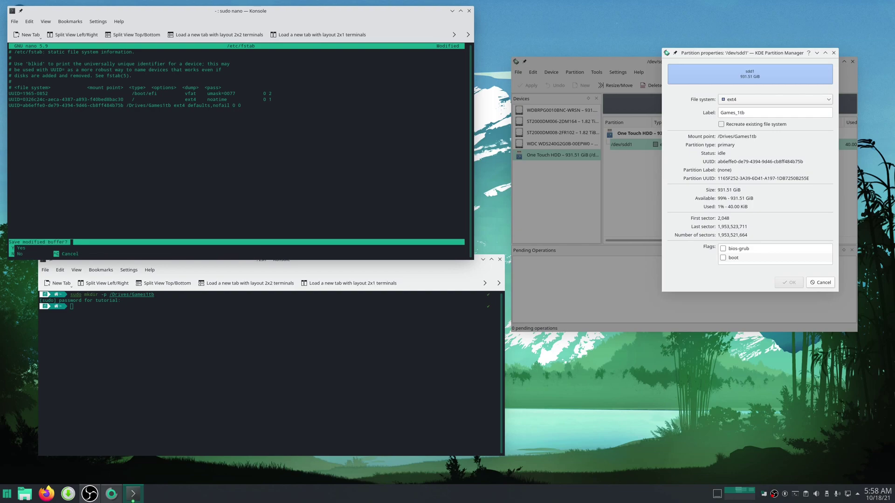
Save /etc/fstab, close the extra terminal, and run sudo mount -a
key("y")
key("Return")
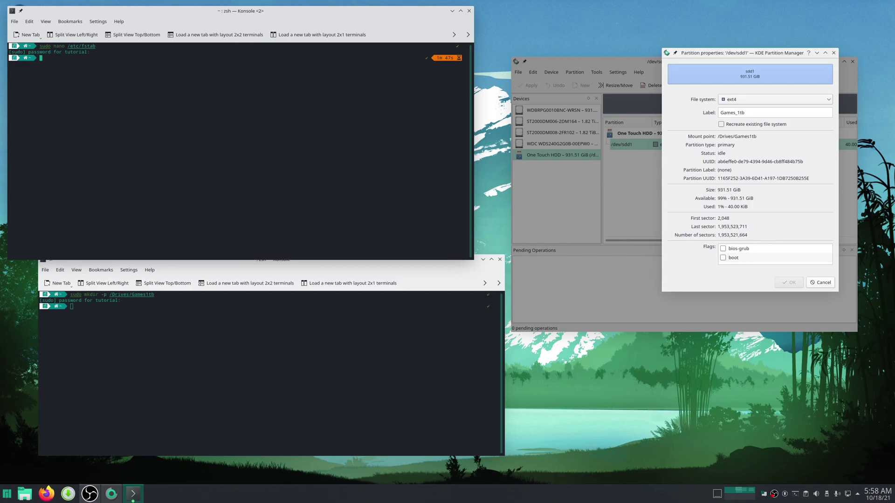
type("exit")
key("Return")
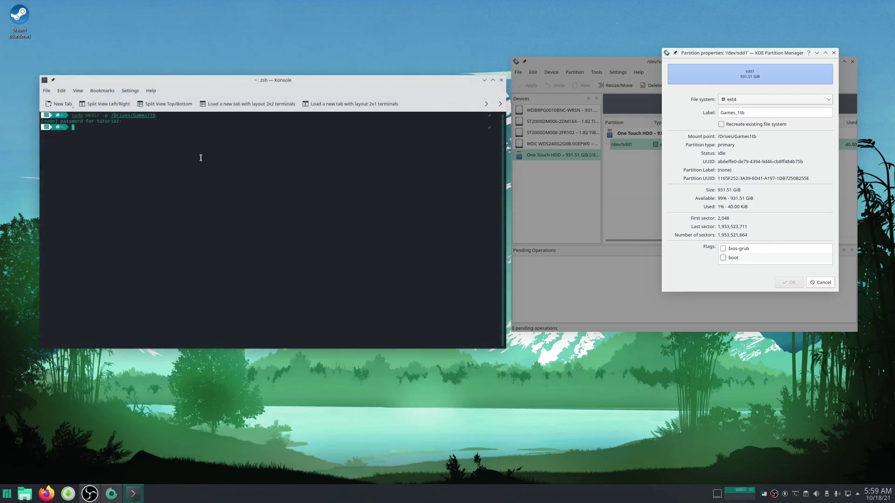
type("sudo mount -a")
key("Return")
Browse into /Drives/Games1tb in Dolphin to confirm the drive is mounted
left_click_drag(74, 202, 212, 217)
left_click(212, 217)
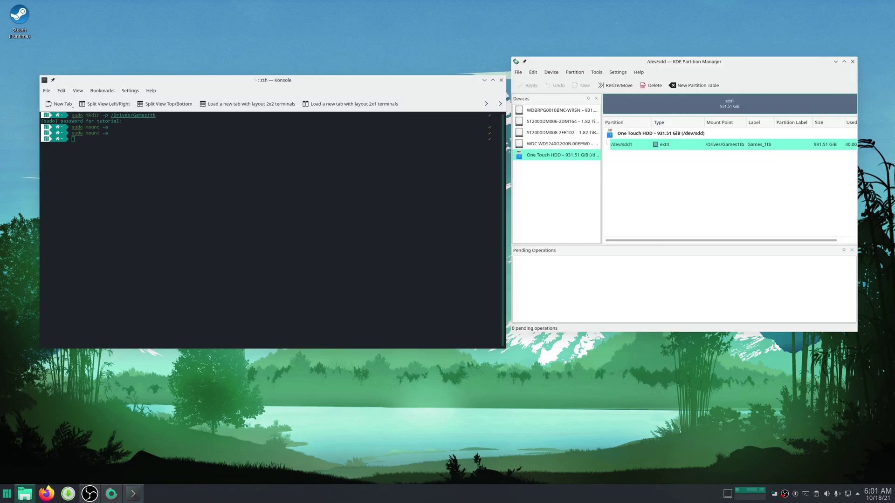
key("super+e")
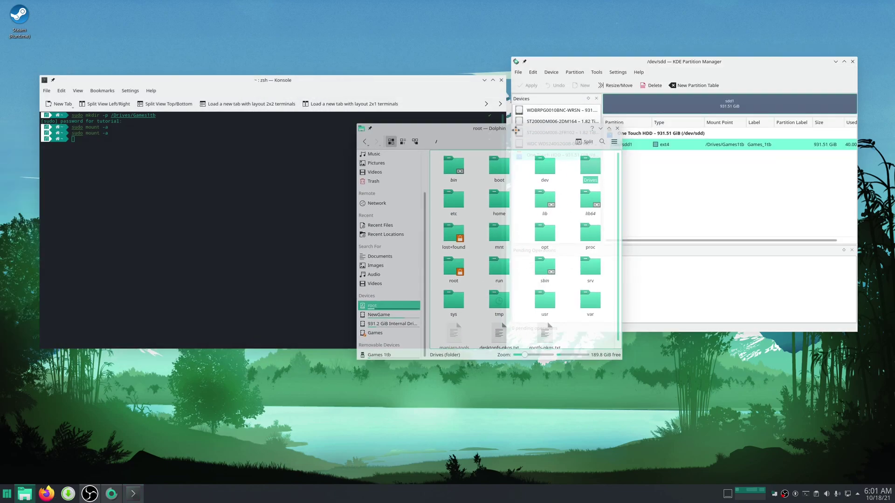
left_click(614, 184)
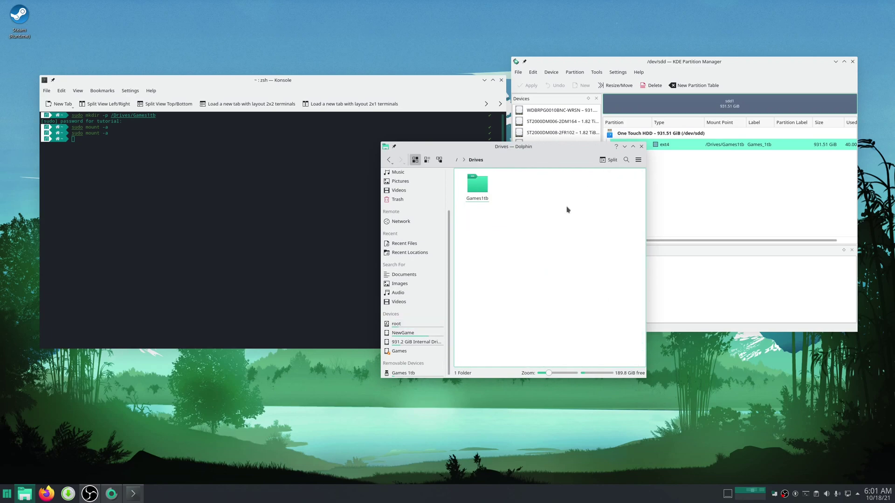
left_click(478, 192)
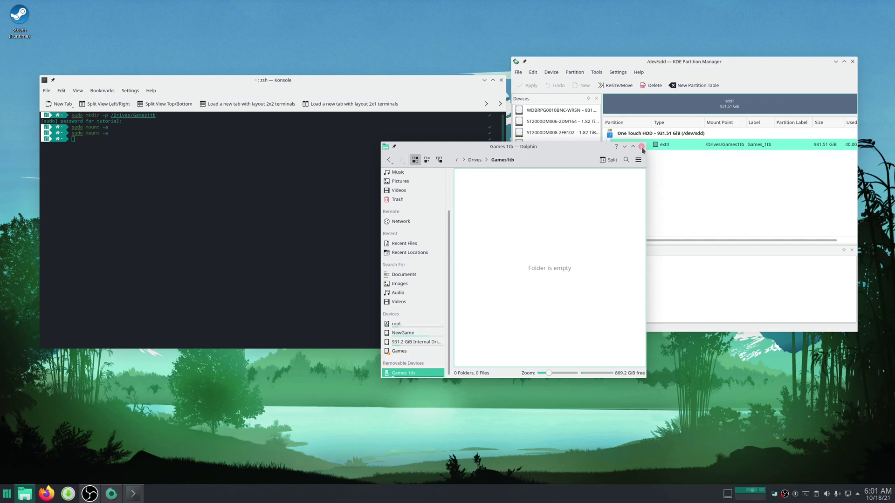
left_click_drag(567, 149, 538, 153)
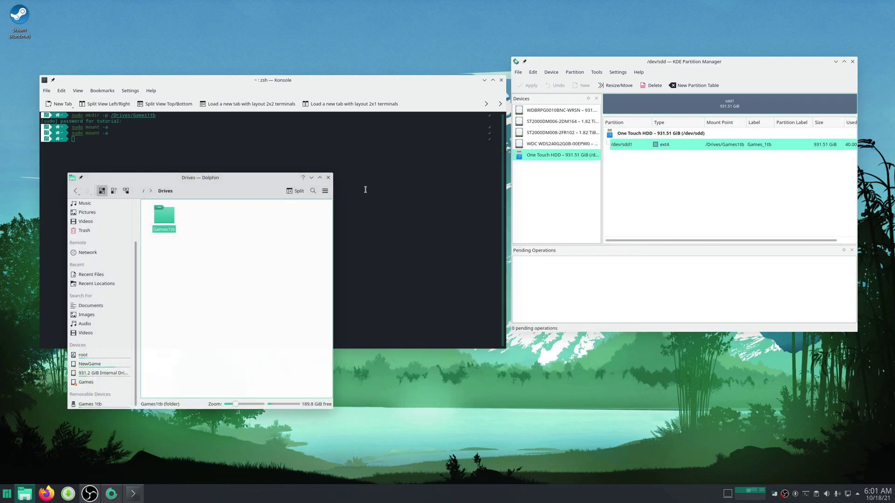
Give the current user recursive ownership of /Drives/Games1tb with sudo chown -R
left_click(328, 177)
type("su")
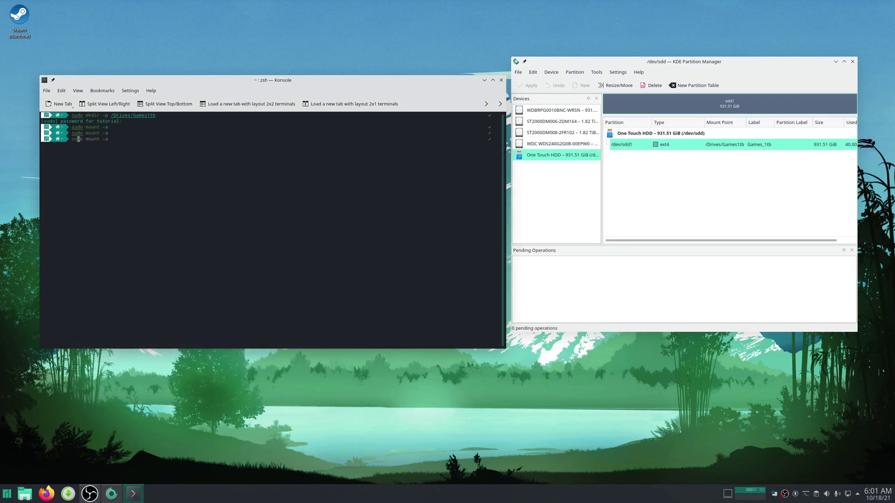
type("do chown")
type("-R tutorial /Drives/Games1tb")
key("Return")
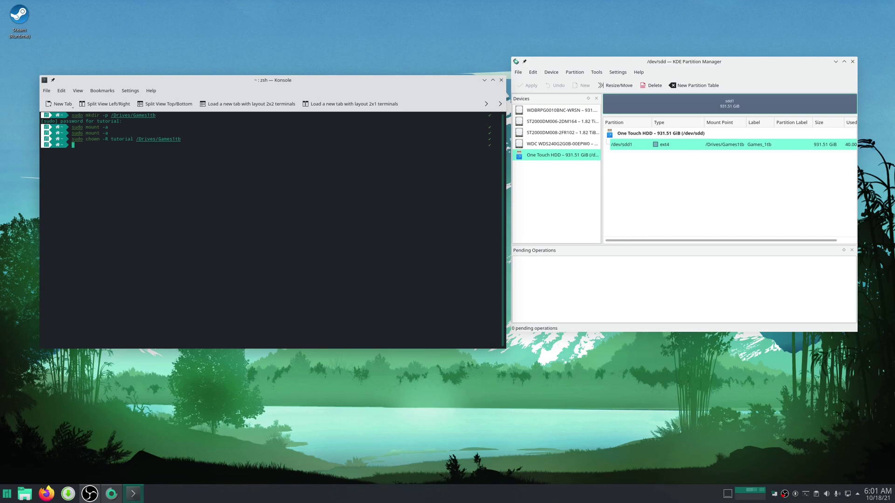
key("super+e")
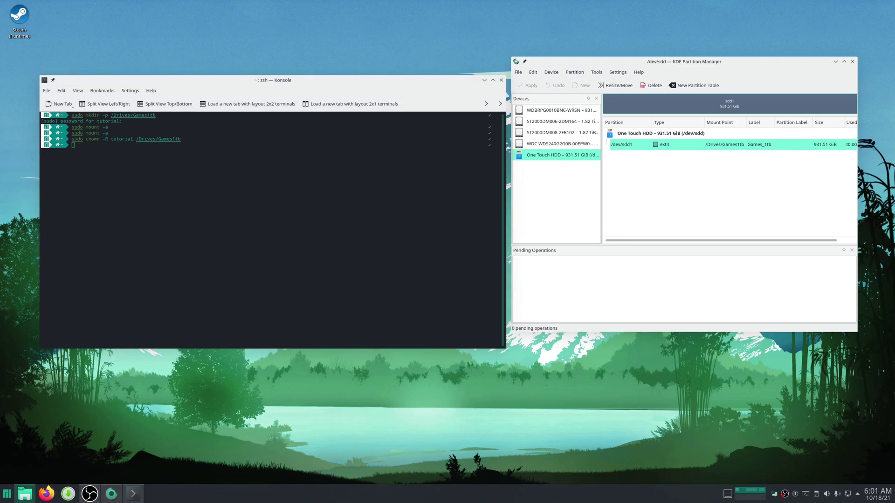
Check in Games1tb's Properties that the user owns it with view-and-modify access, then close the dialog
right_click(304, 231)
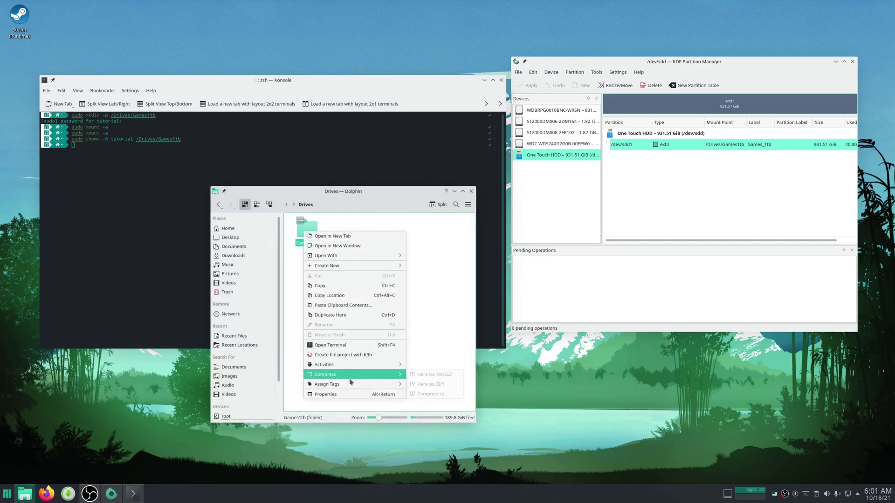
left_click(326, 394)
left_click(302, 198)
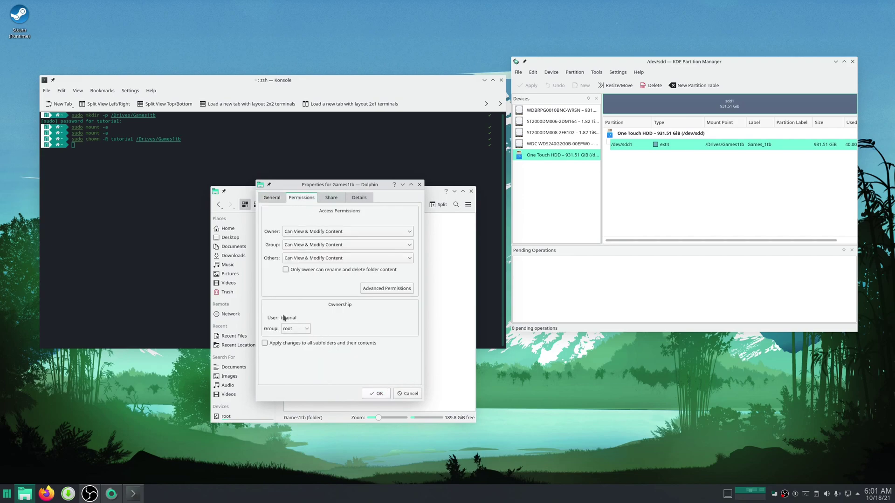
left_click_drag(284, 318, 309, 323)
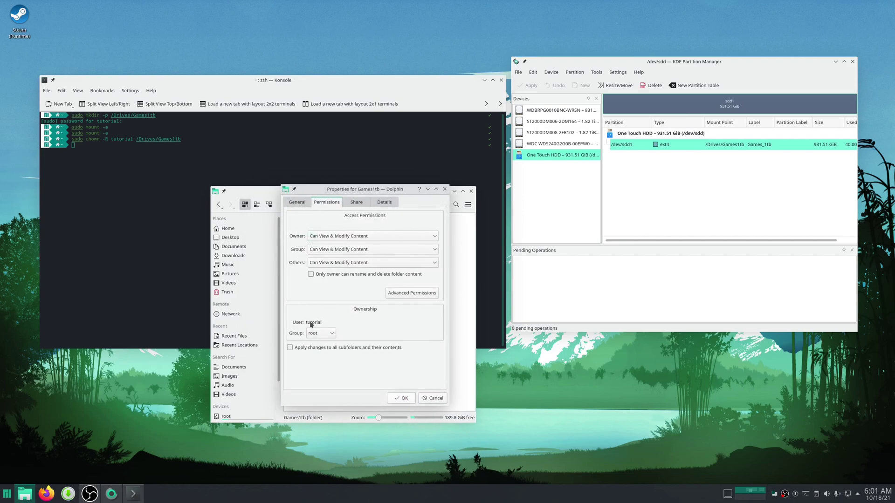
left_click(404, 398)
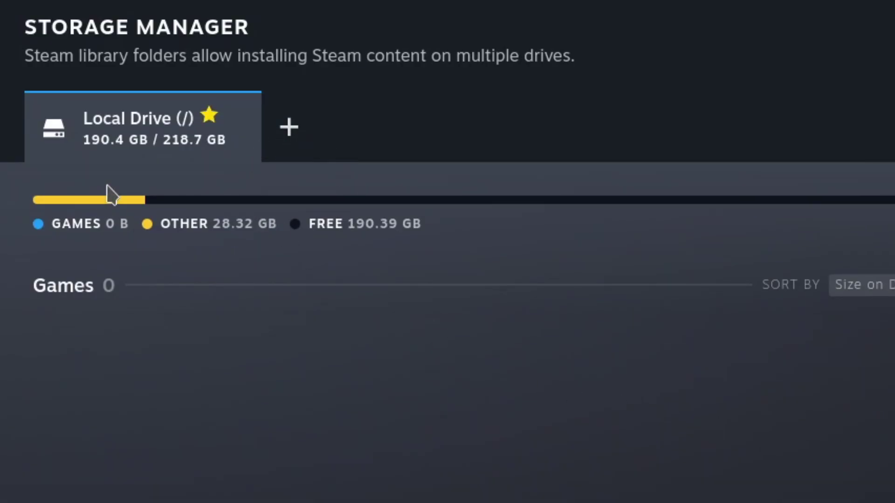
Start a new Steam library and browse to Drives > Games1tb as its location
left_click(292, 126)
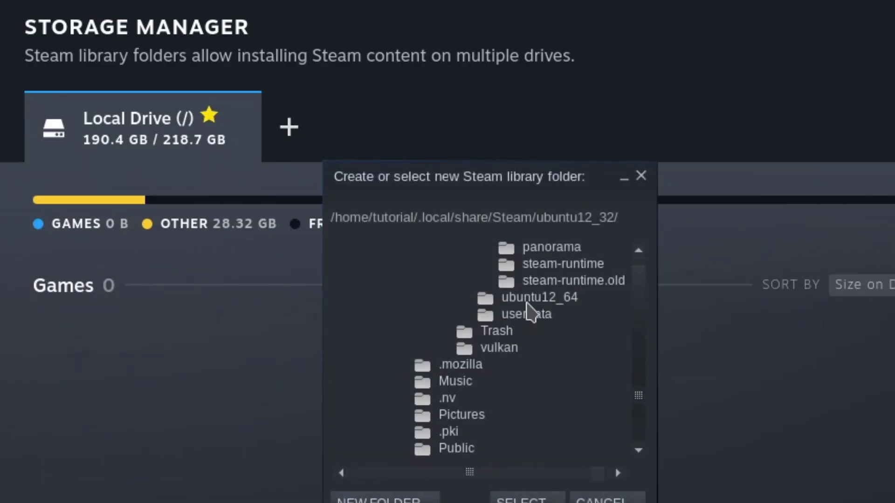
scroll(525, 308, "up", 3)
scroll(522, 308, "up", 10)
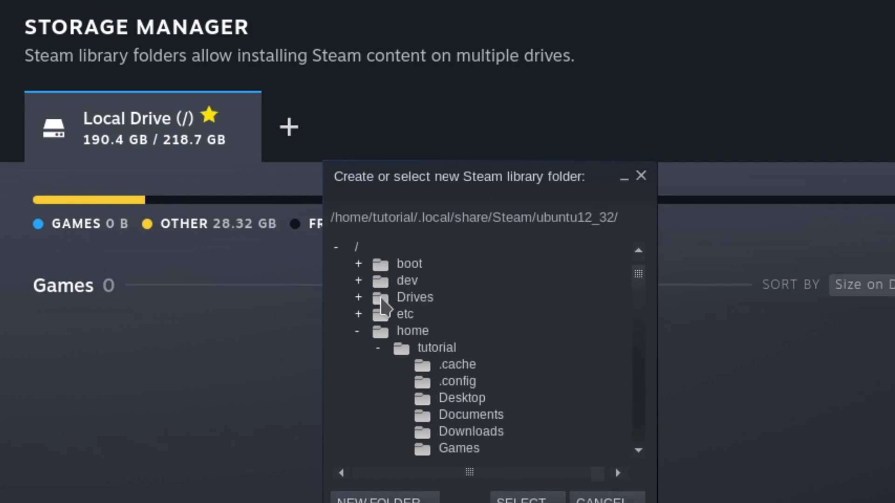
left_click(356, 297)
left_click(379, 315)
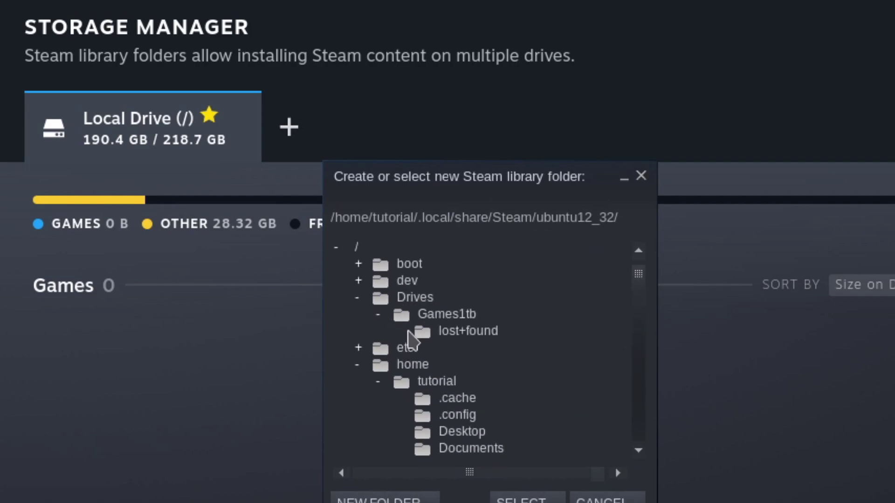
left_click(430, 318)
Create a SteamLibrary folder inside Games1tb and select it as the library folder
left_click(380, 497)
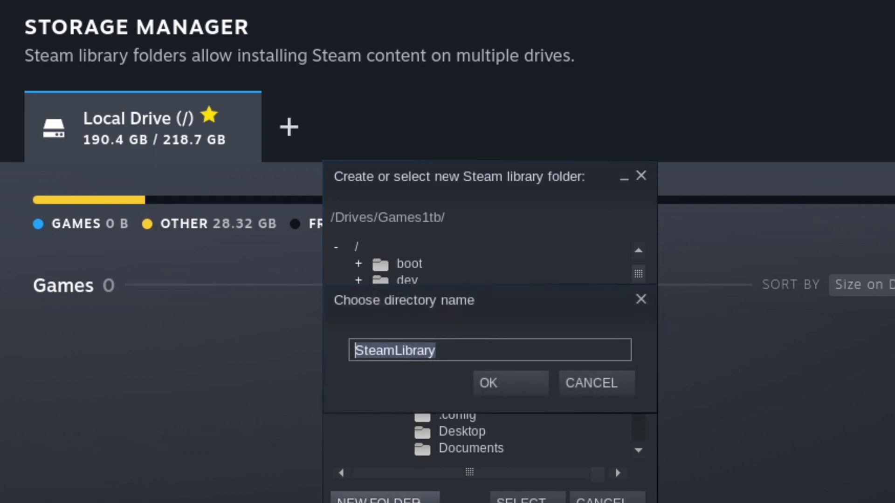
left_click(508, 384)
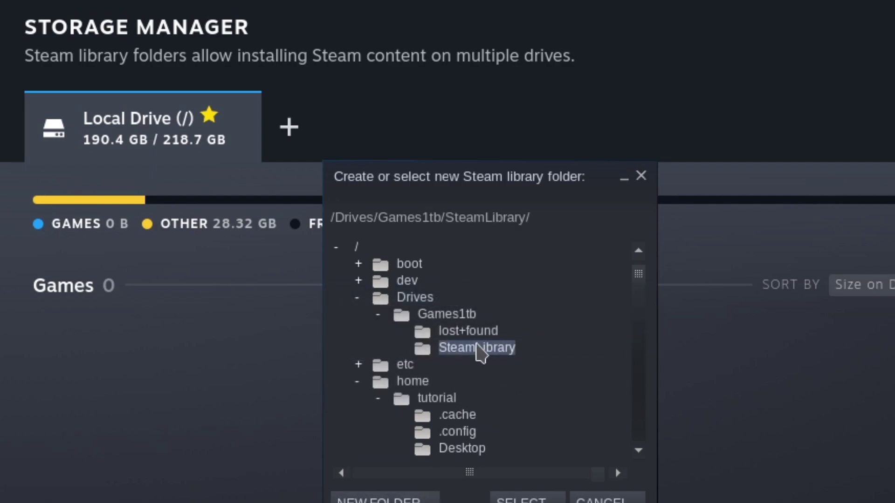
left_click(536, 499)
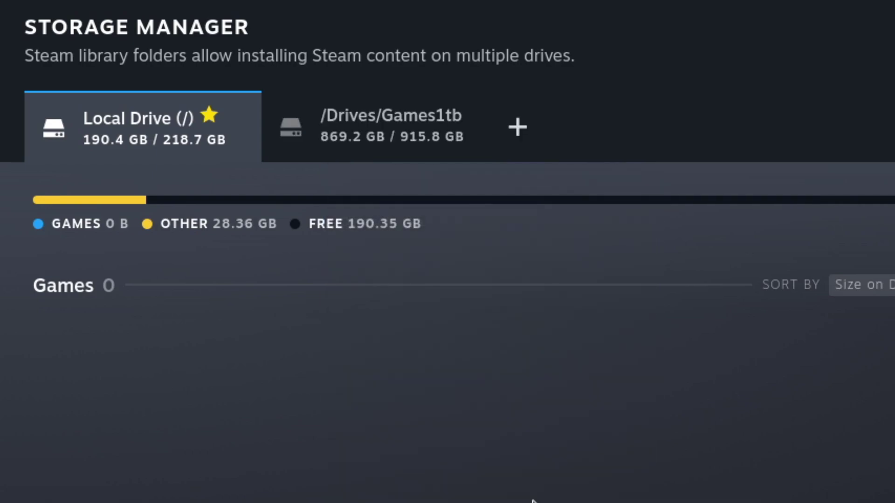
Compare the /Drives/Games1tb library (0 games, 869.22 GB free) with Local Drive, ending on Games1tb
left_click(416, 154)
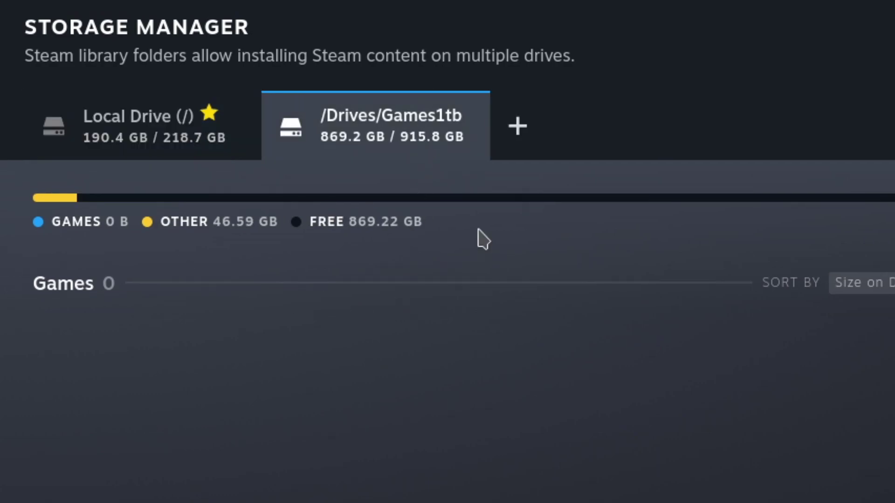
left_click(117, 134)
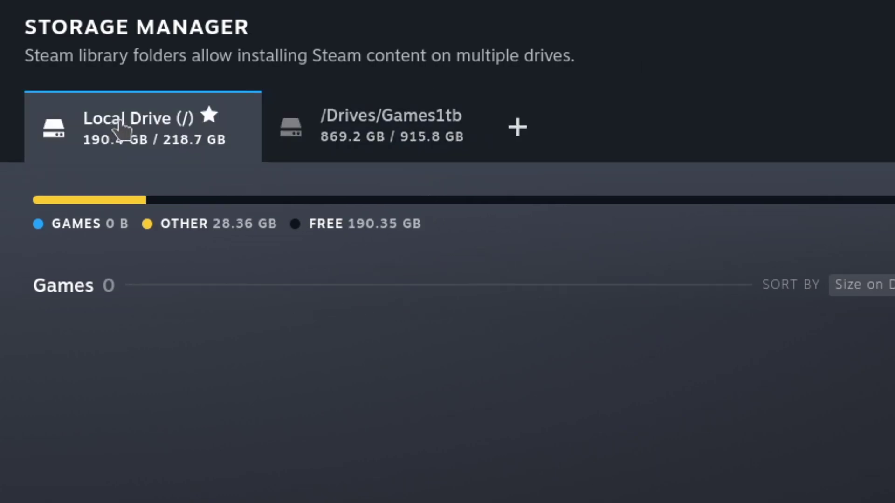
left_click(356, 142)
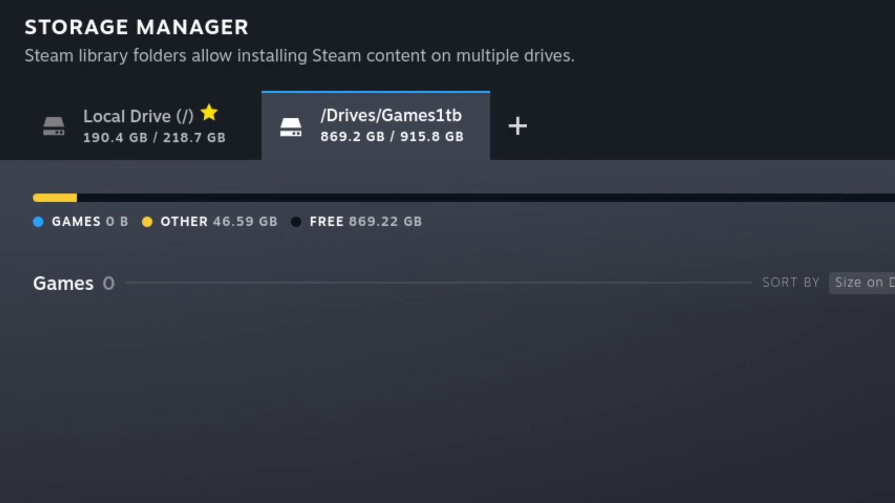